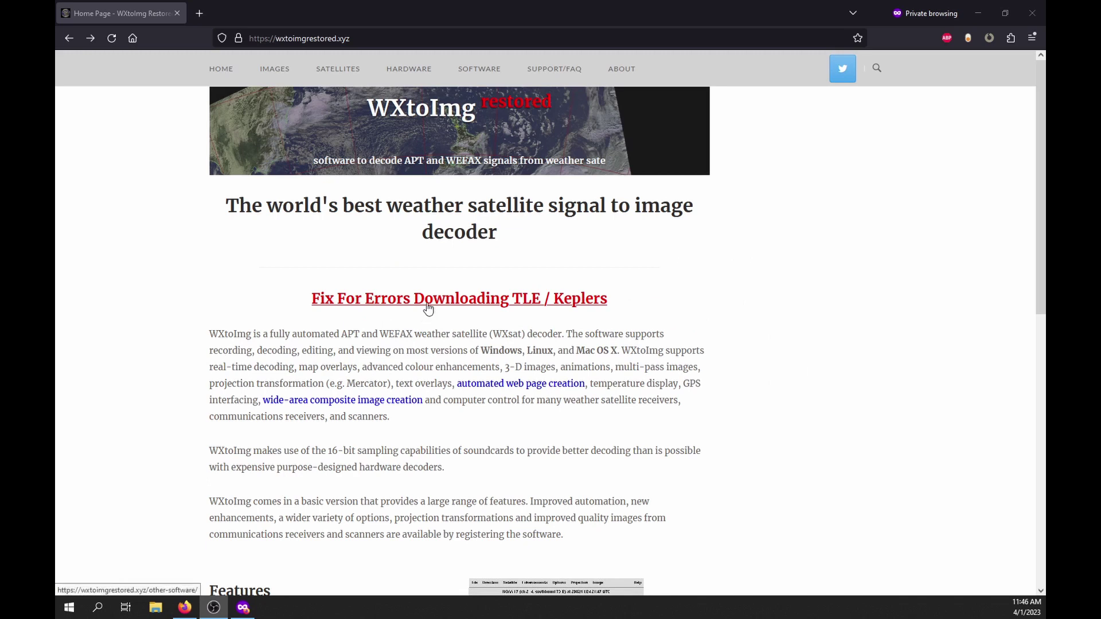
Follow the 'Fix For Errors Downloading TLE / Keplers' link on wxtoimgrestored.xyz
left_click(428, 301)
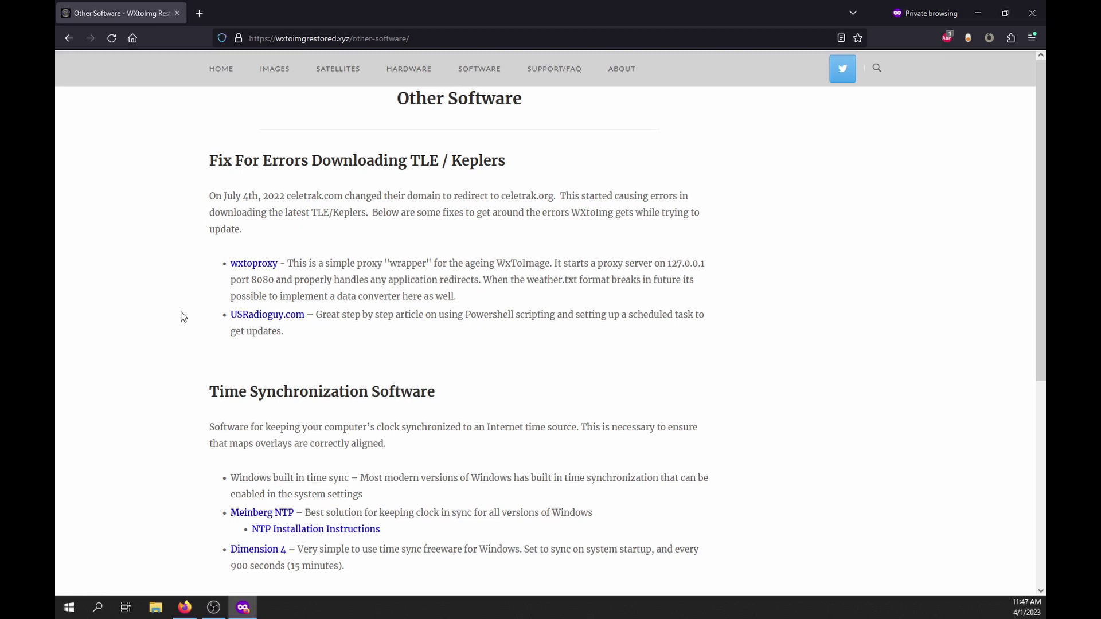
Download wxtoproxy.exe from its file page in the wxtoproxy GitHub repository
left_click(255, 264)
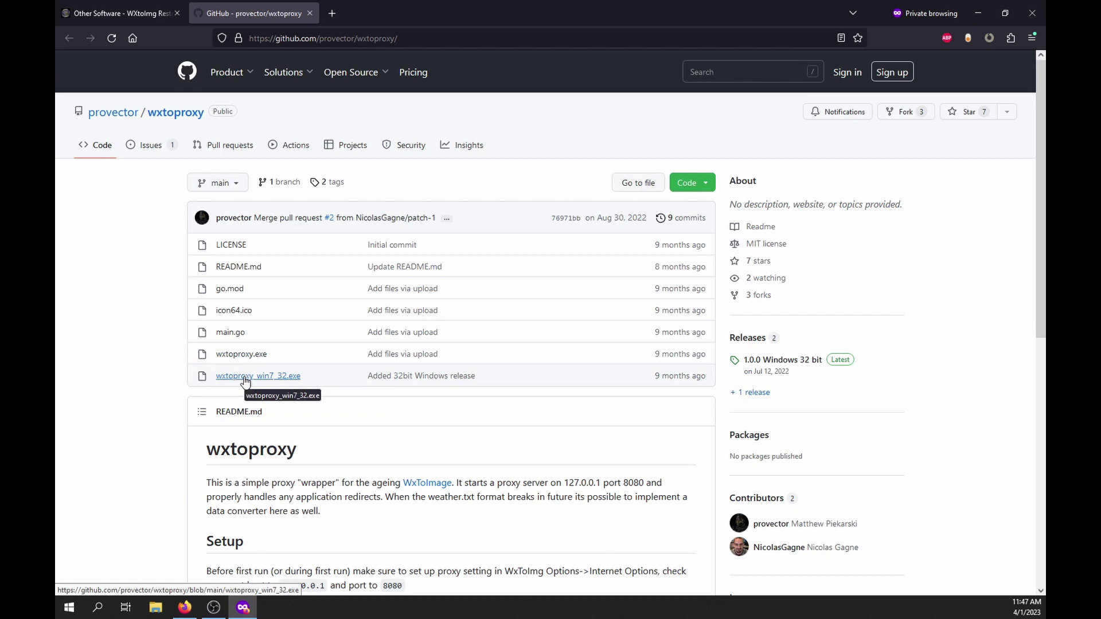
left_click(241, 355)
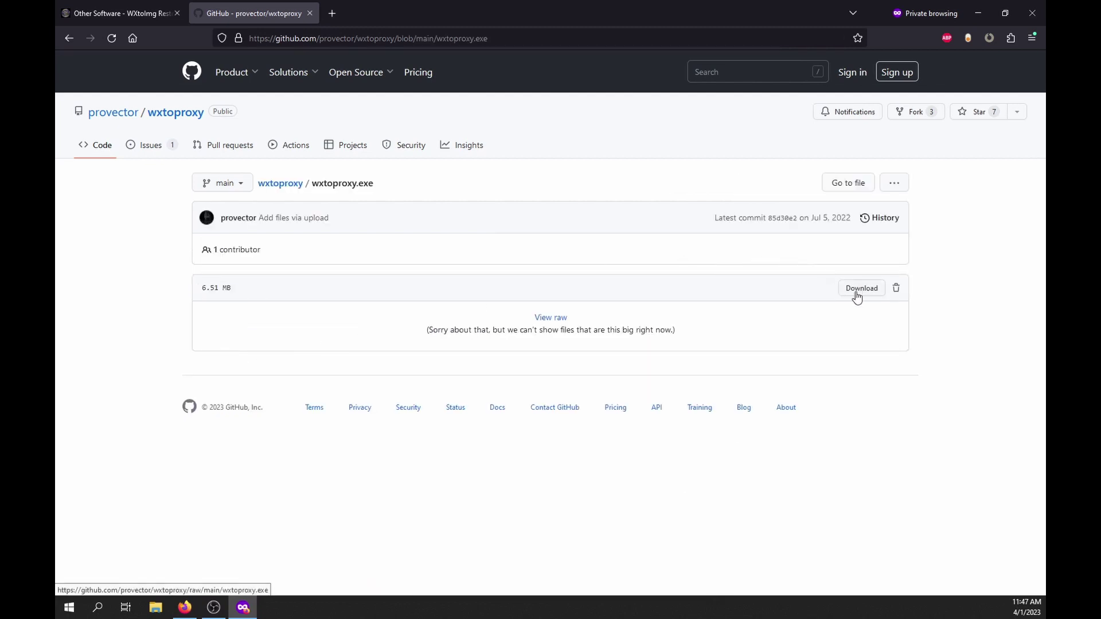
left_click(856, 293)
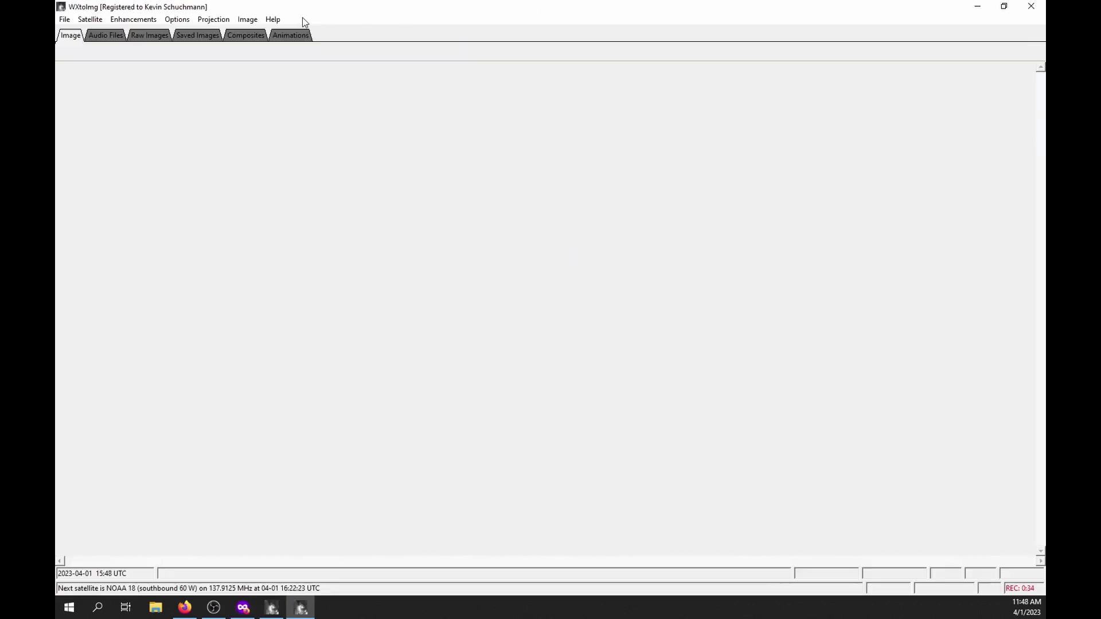
Set WXtoImg's Internet Options to proxy server 127.0.0.1 port 8080, then quit WXtoImg
left_click(183, 21)
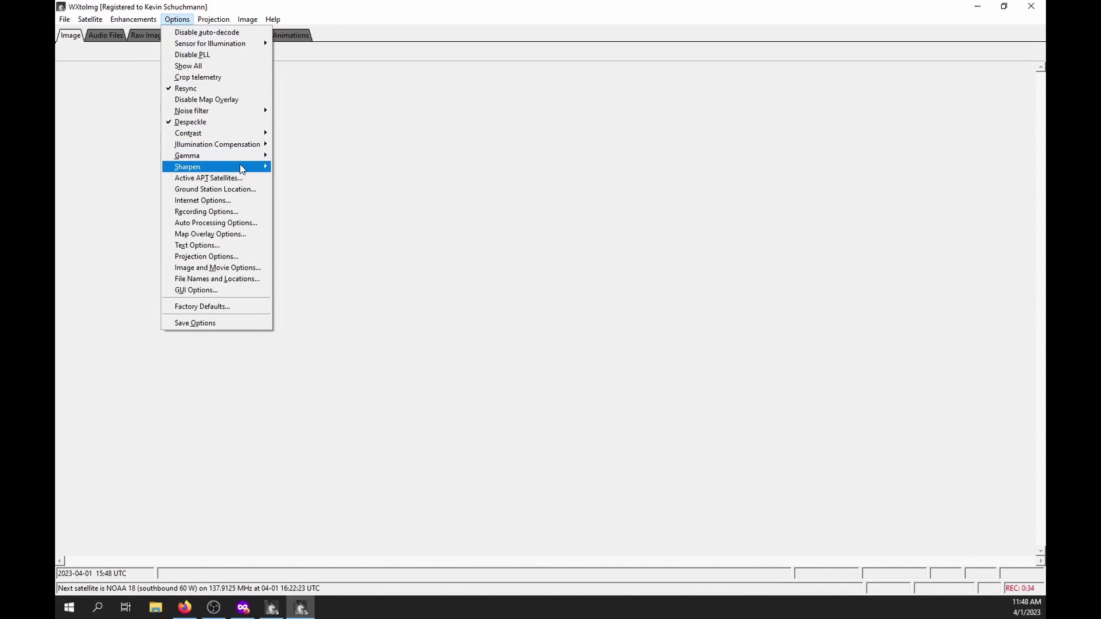
left_click(230, 204)
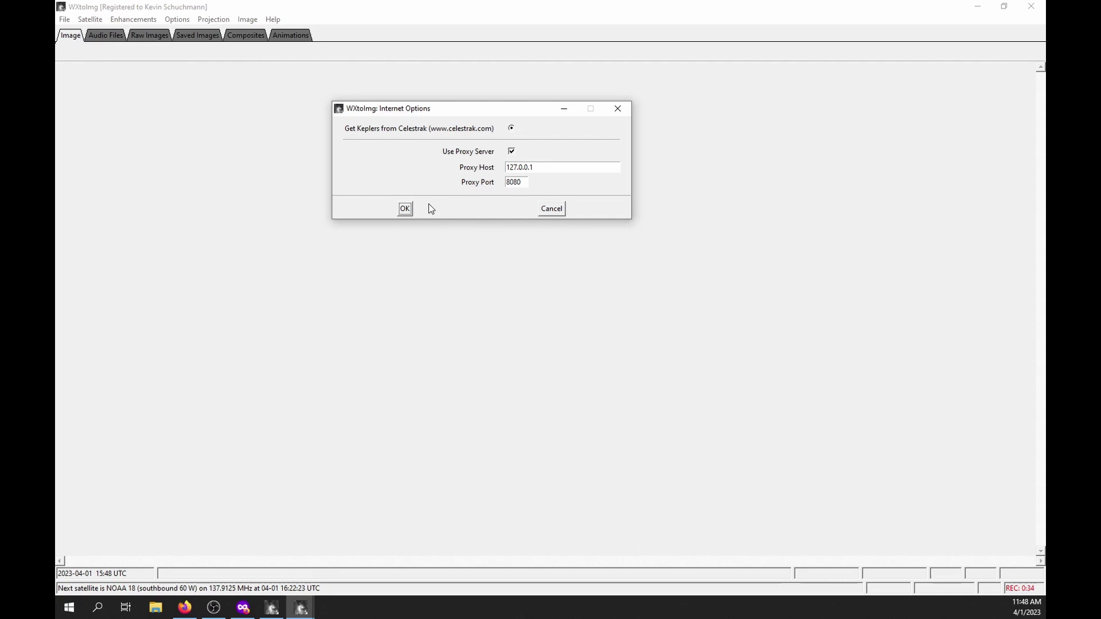
left_click(404, 211)
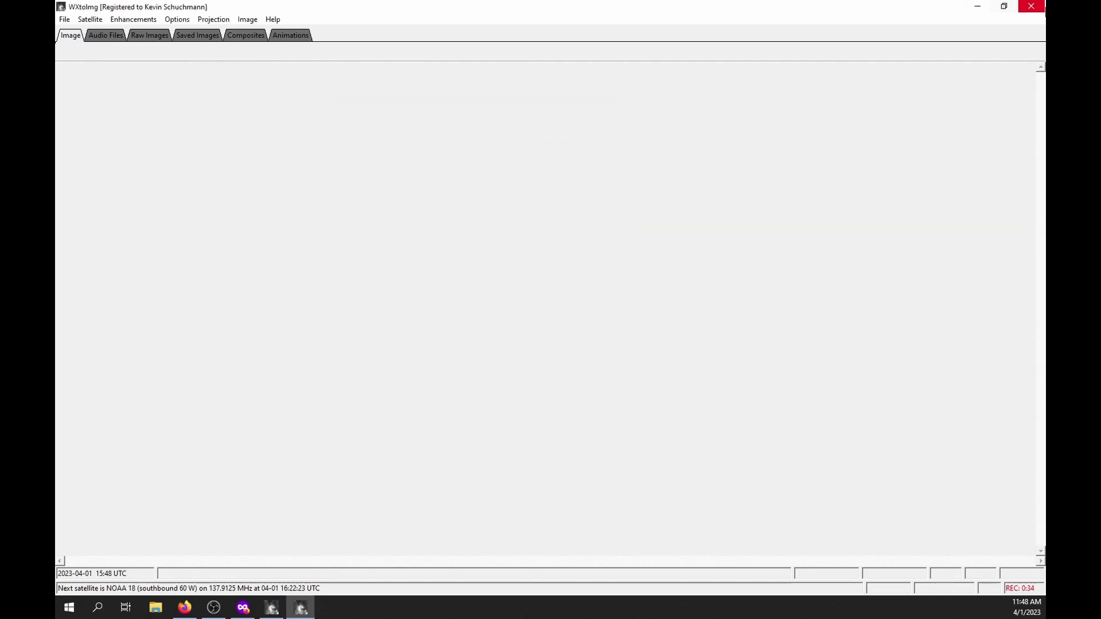
left_click(1031, 8)
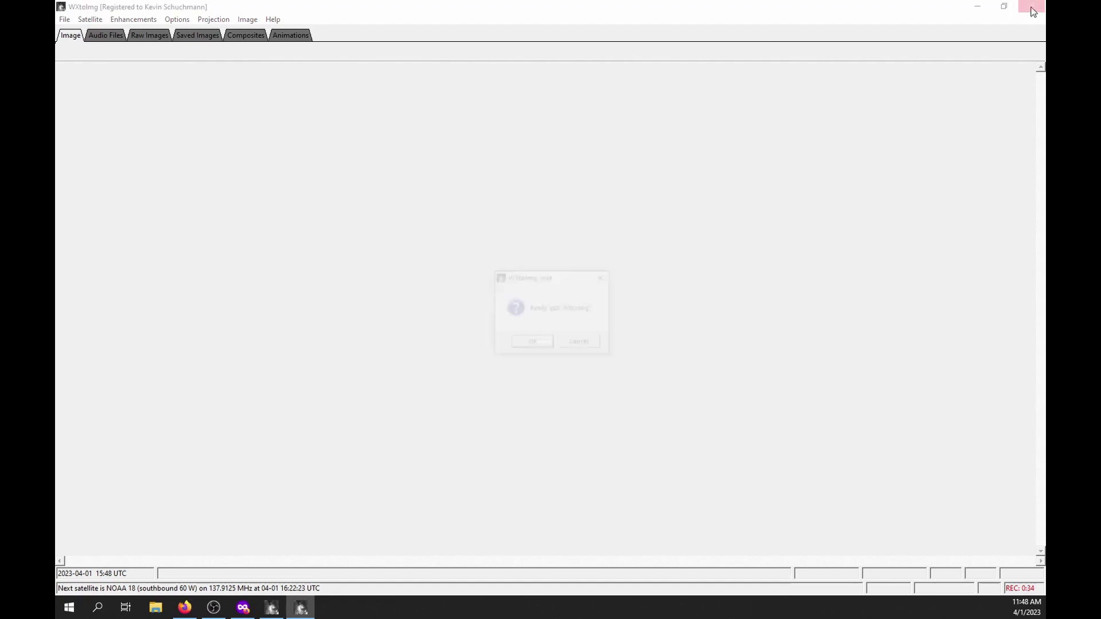
left_click(531, 344)
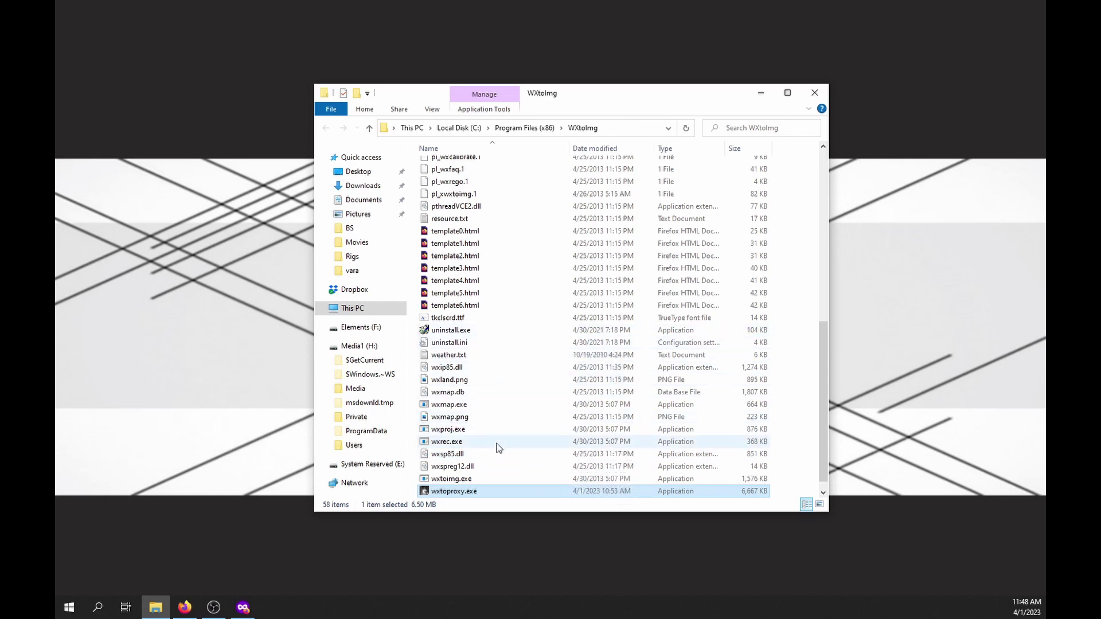
scroll(441, 491, "down", 1)
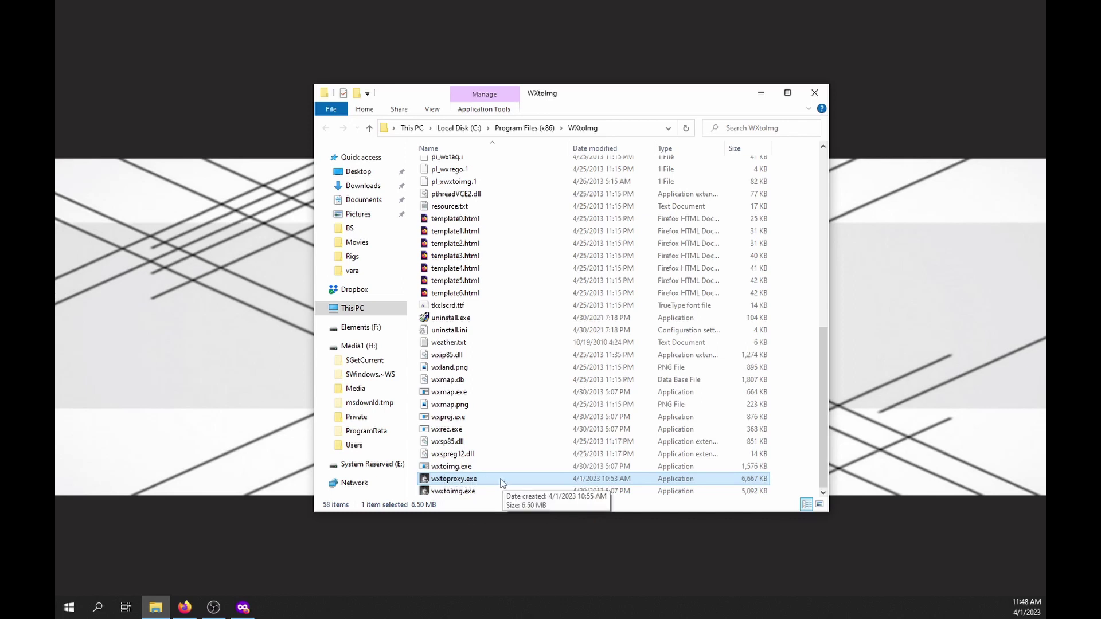
right_click(500, 479)
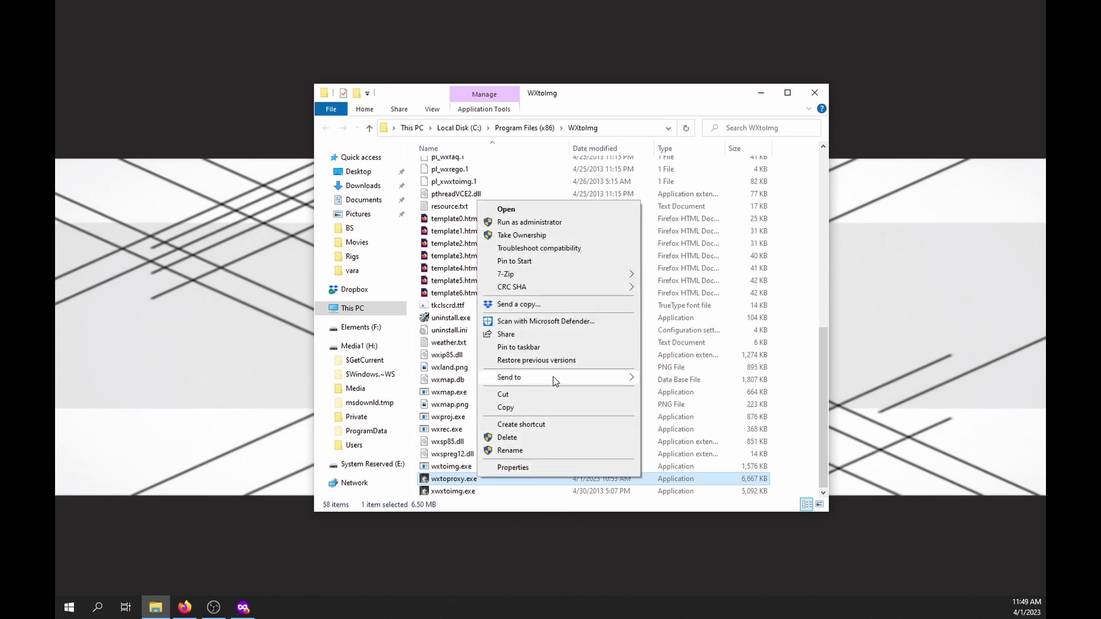
mouse_move(509, 377)
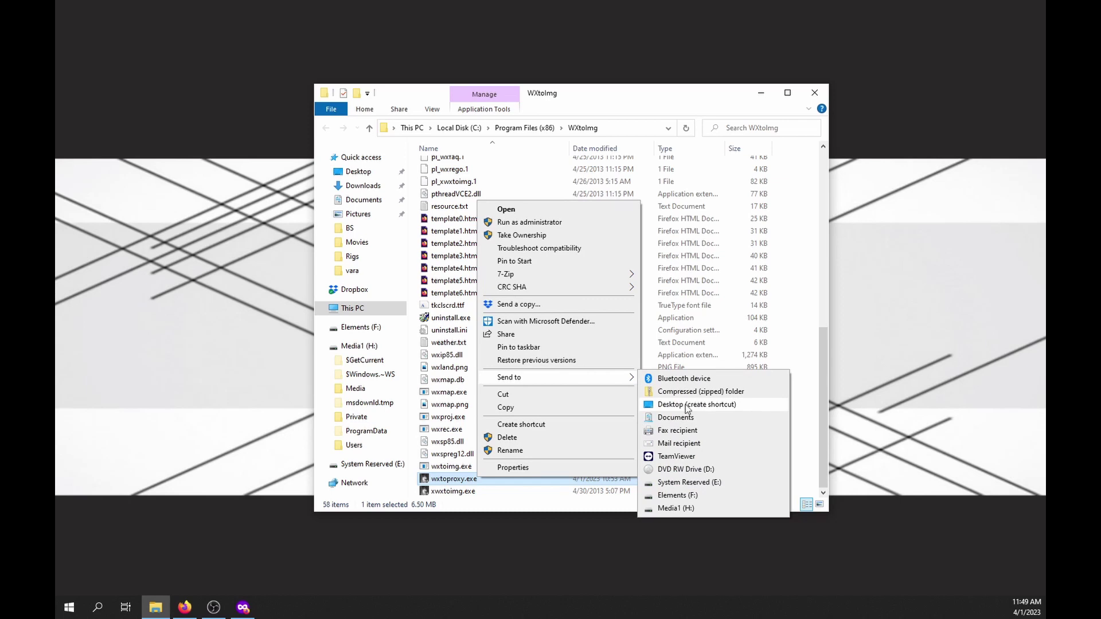
left_click(492, 510)
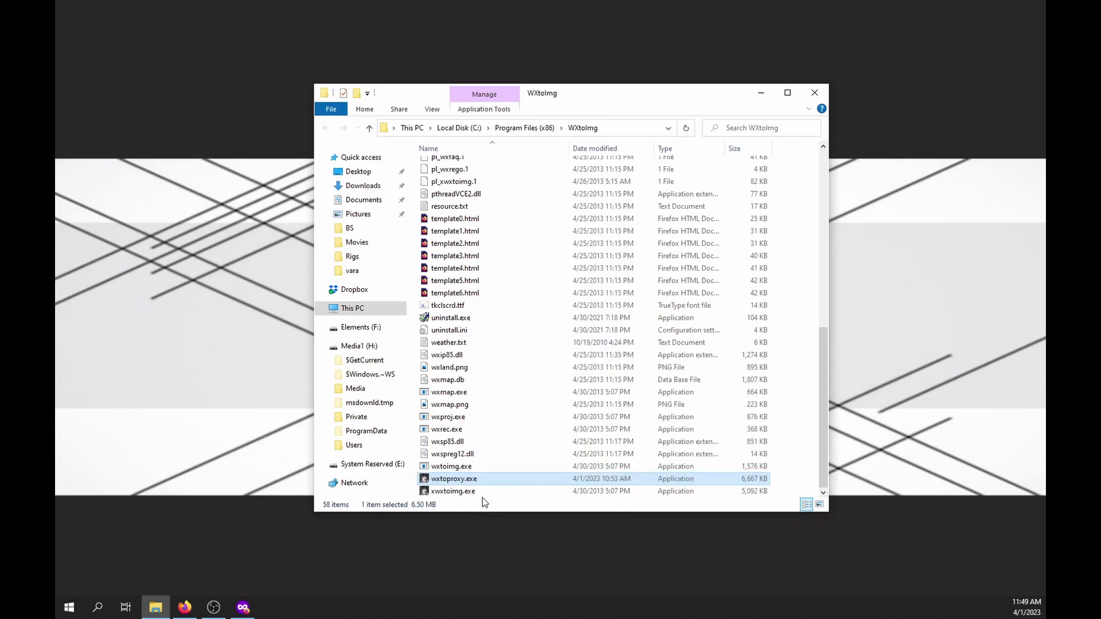
Start wxtoproxy.exe, run File > Update Keplers, and check the proxy console's celestrak requests
double_click(465, 480)
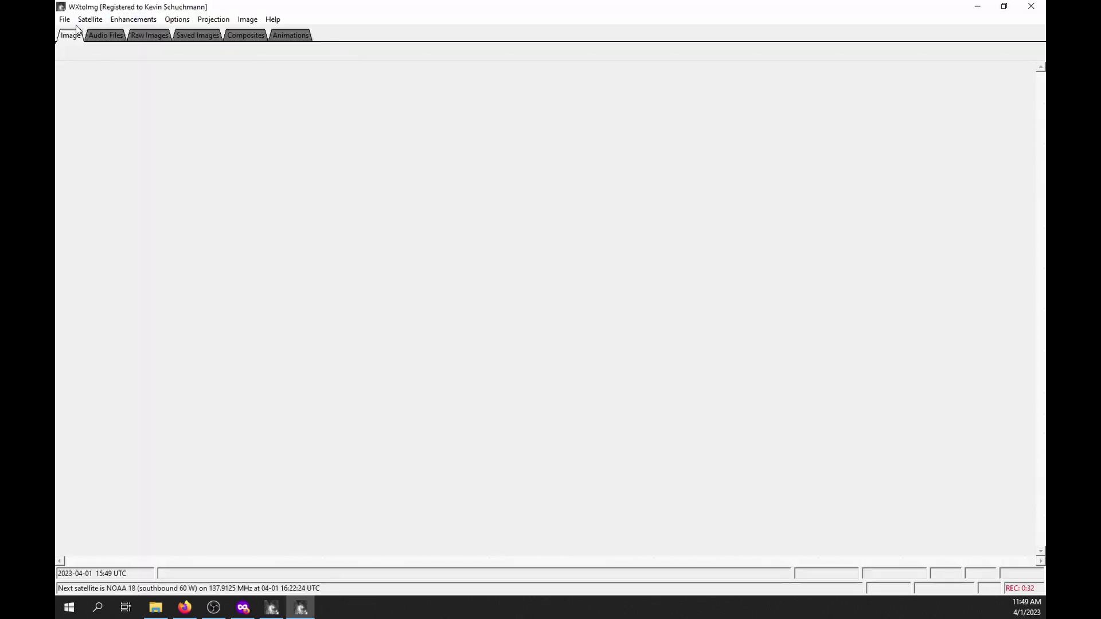
left_click(65, 20)
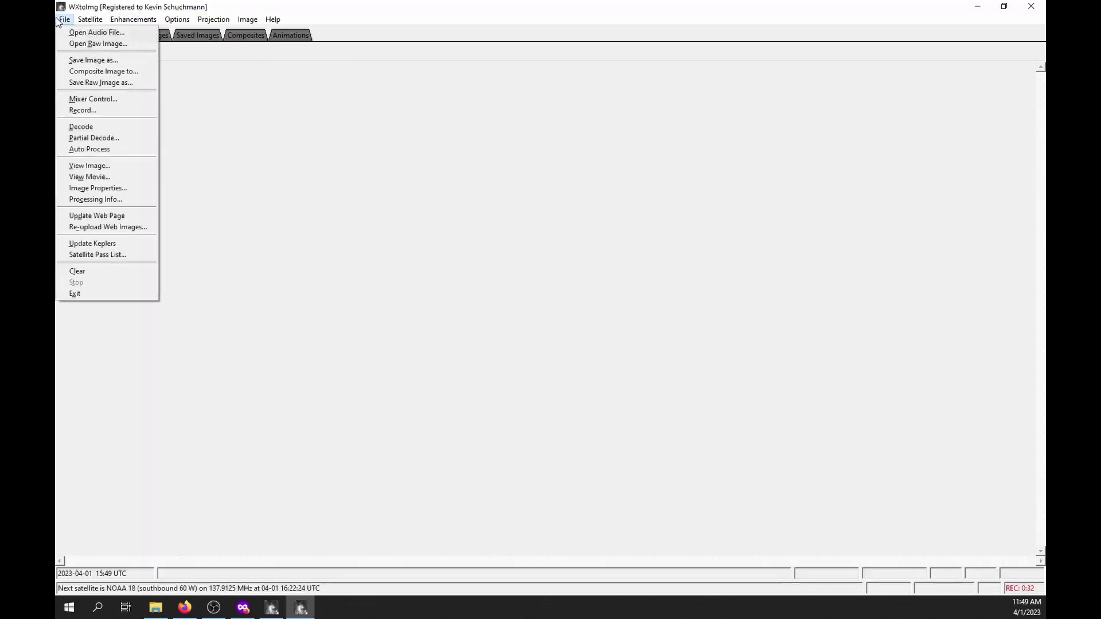
left_click(145, 244)
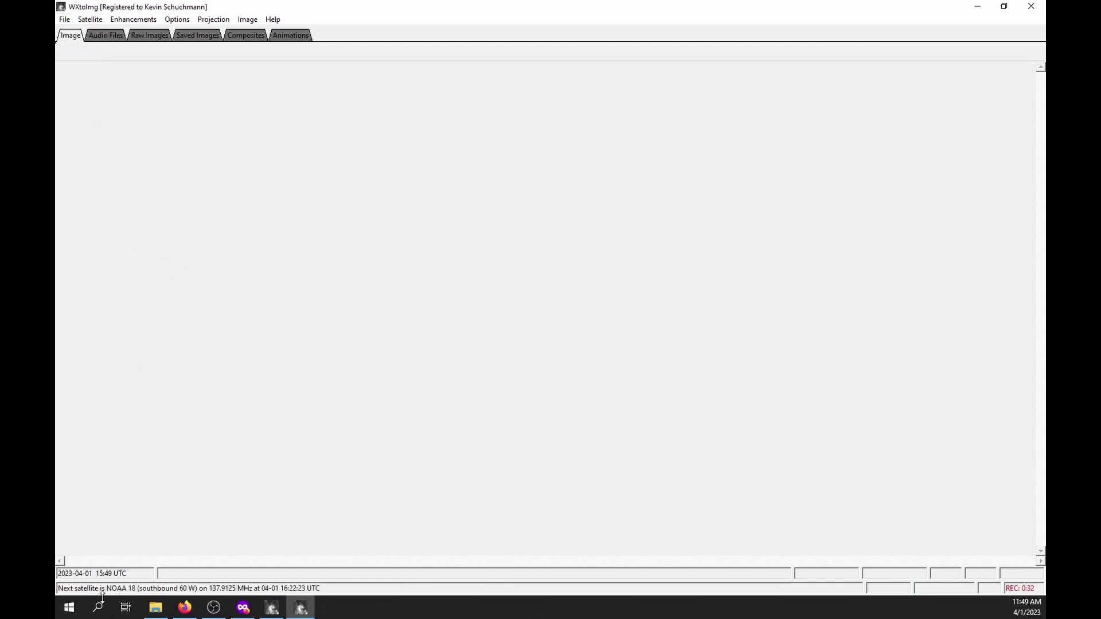
mouse_move(272, 608)
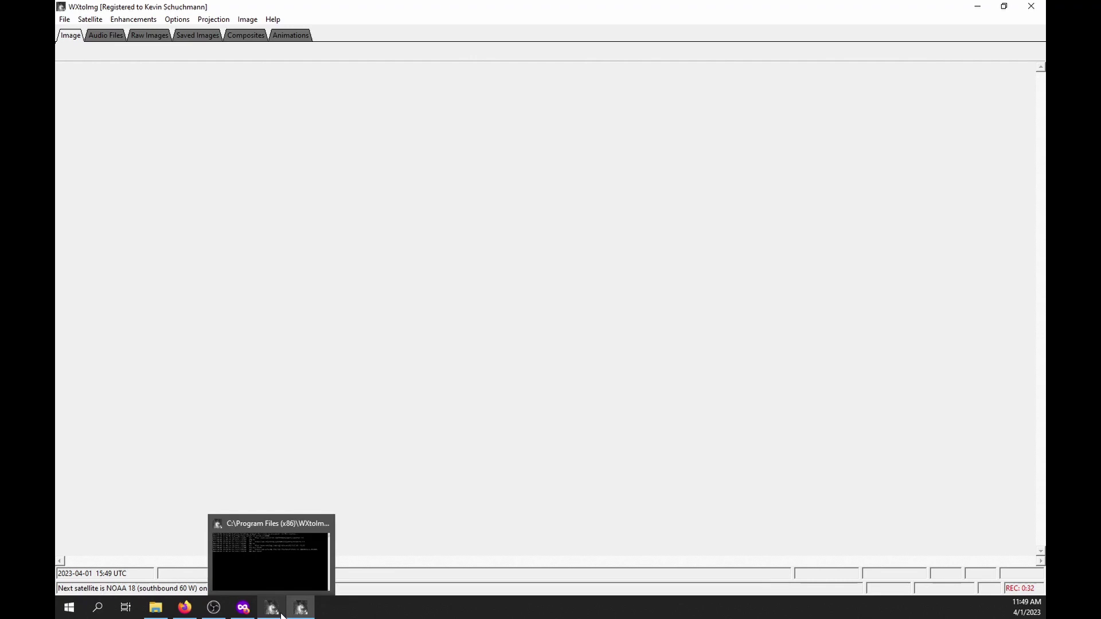
left_click(281, 611)
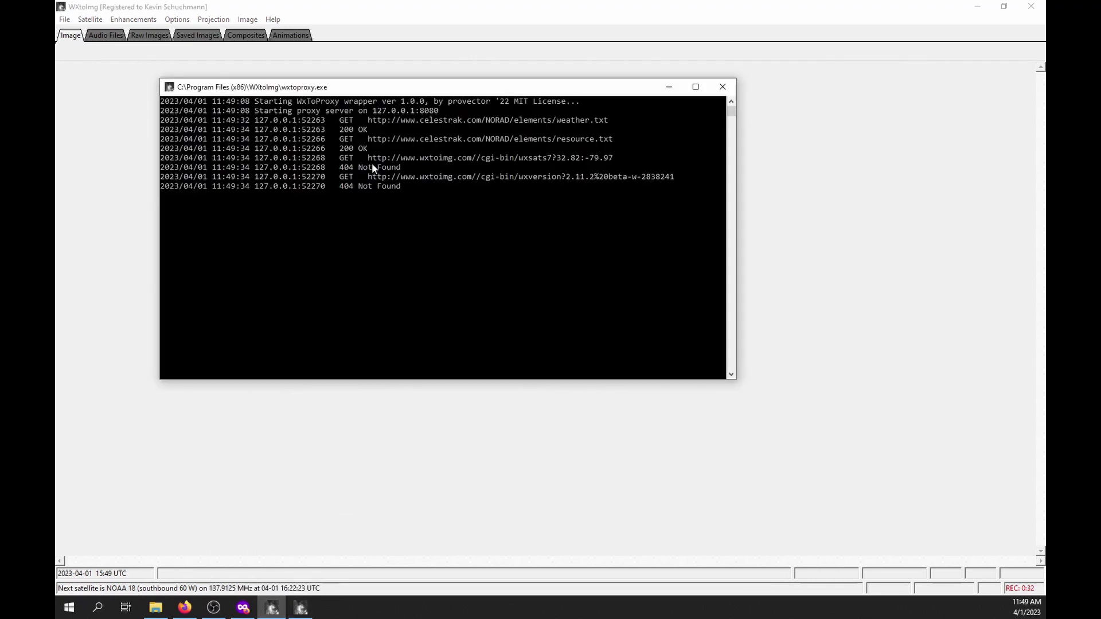